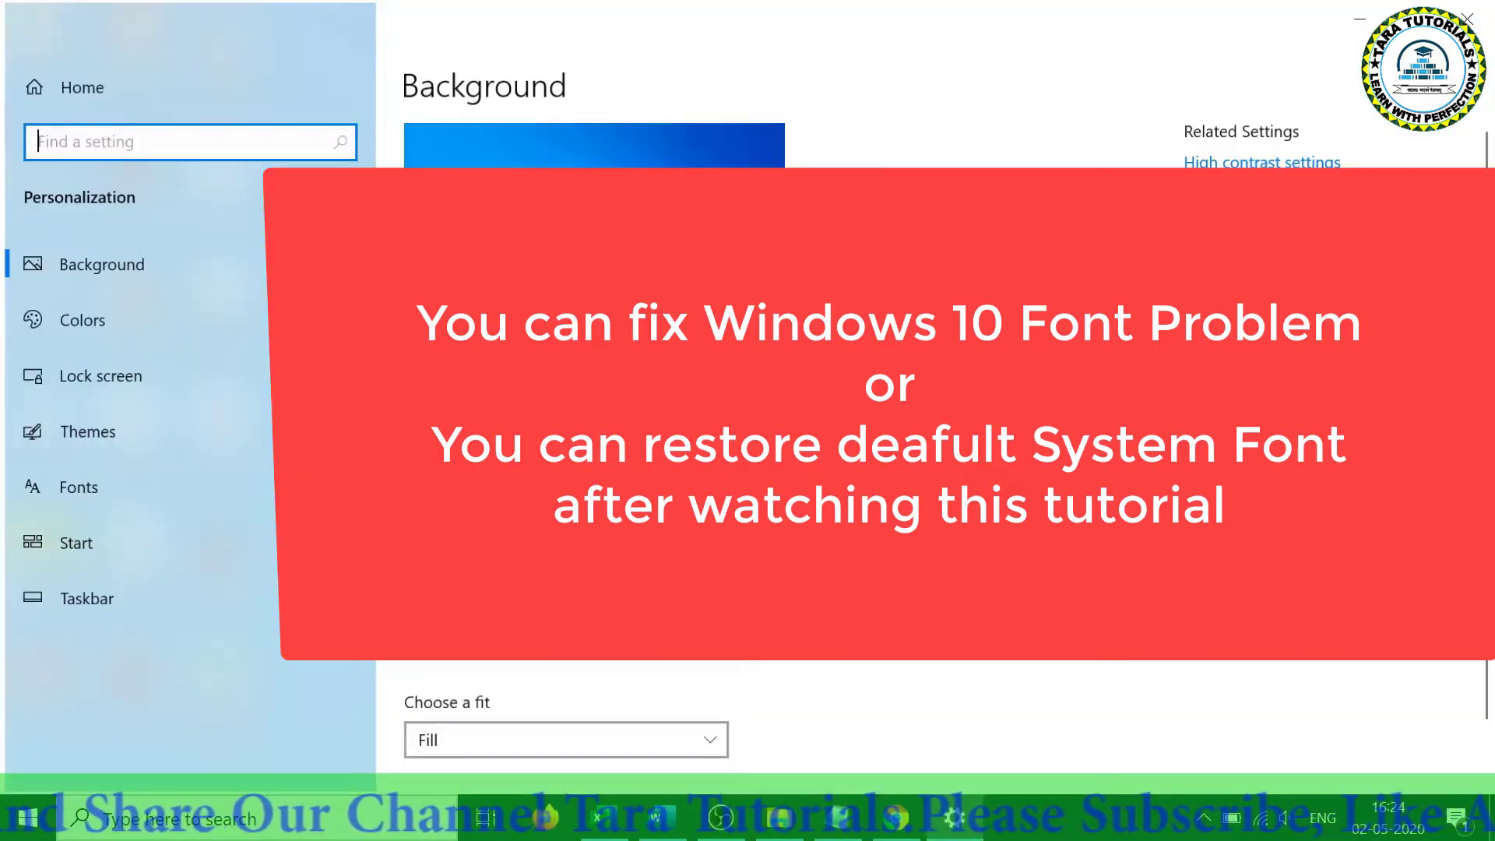
left_click(85, 488)
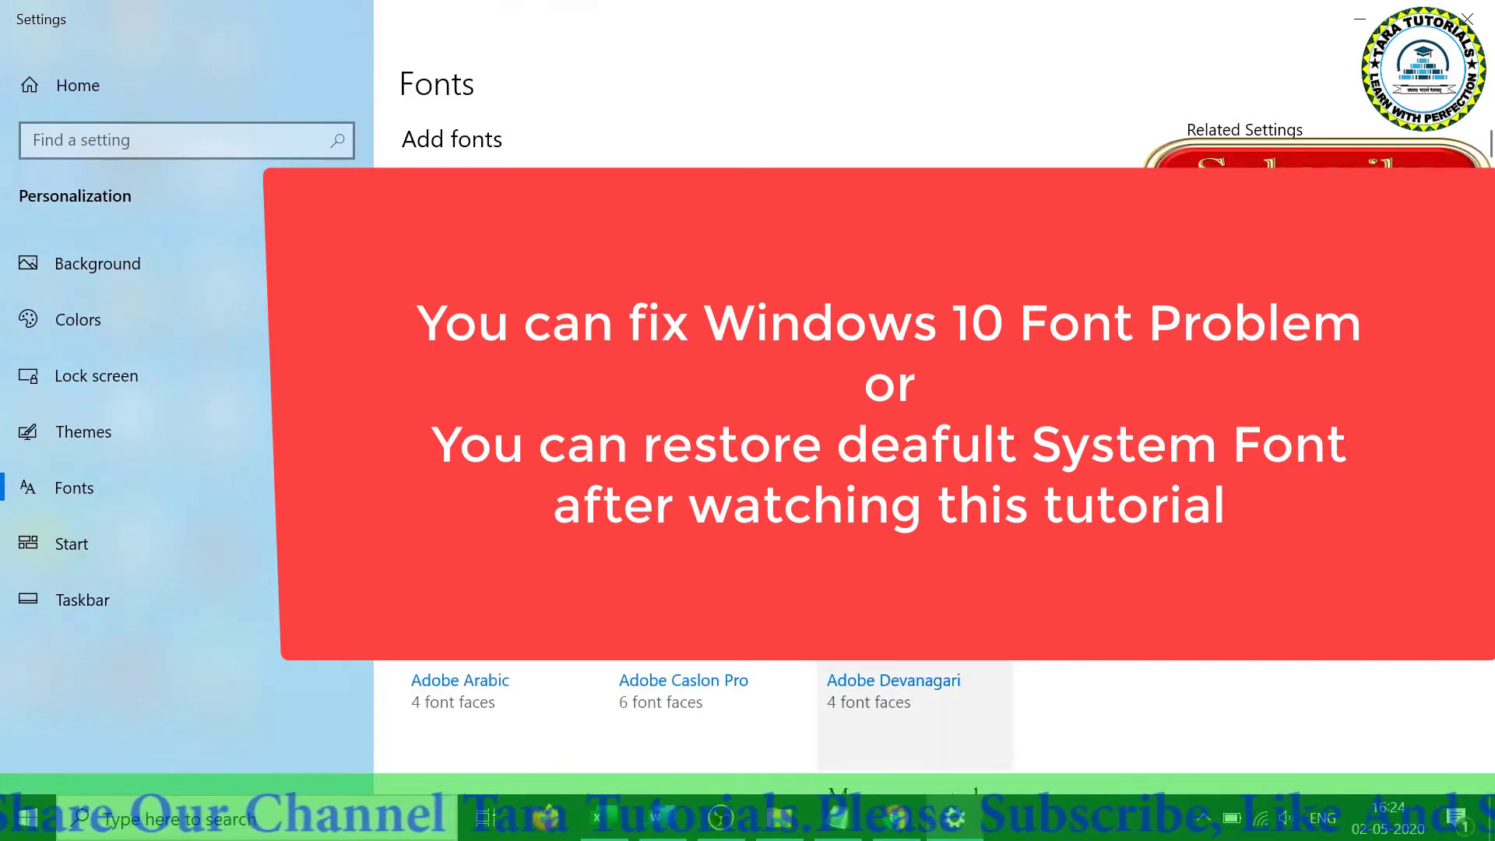
scroll(779, 467, "down", 5)
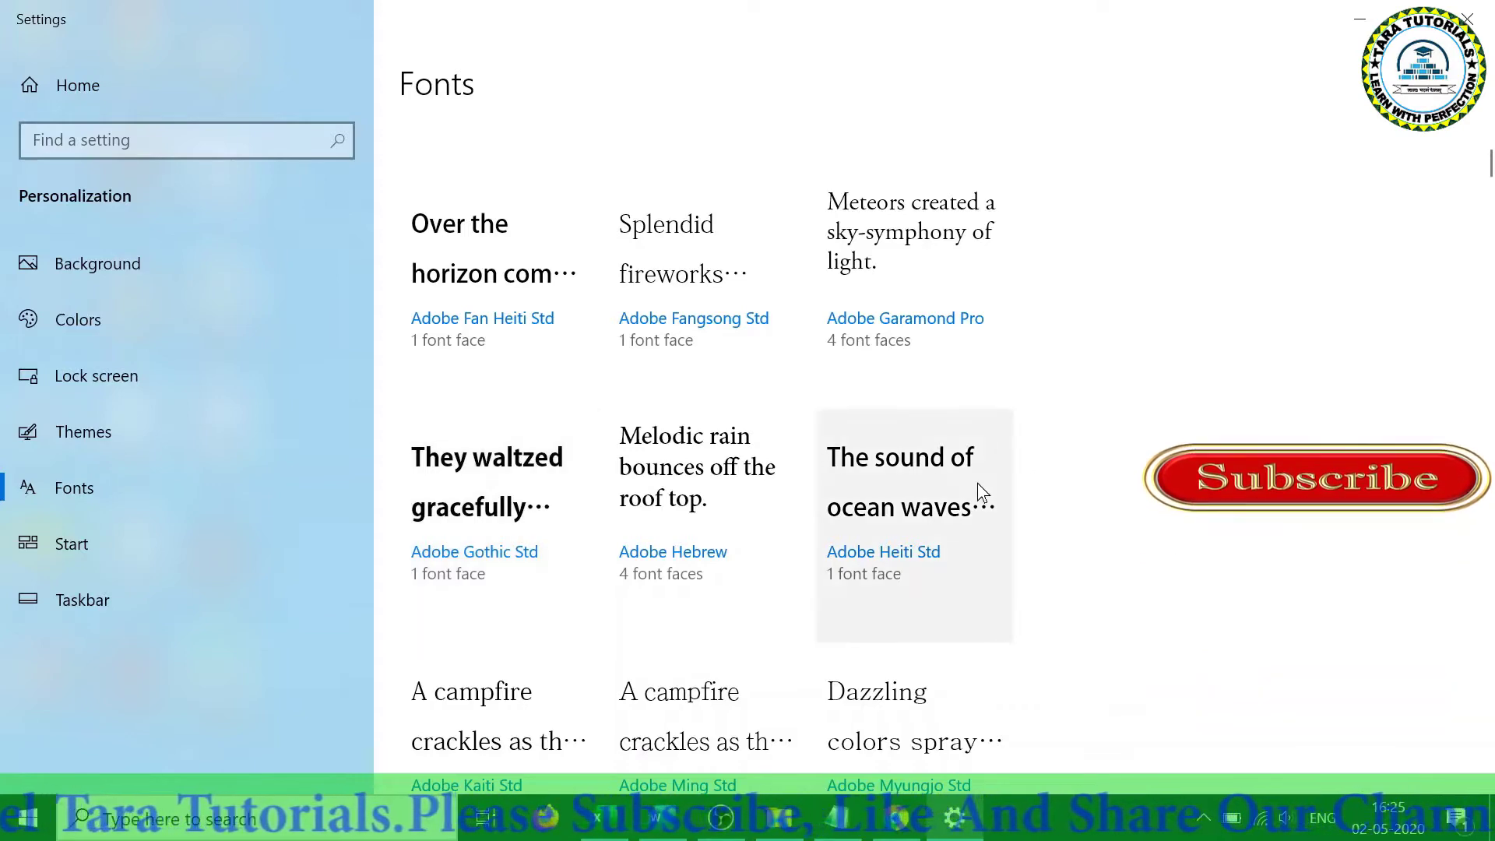
scroll(922, 501, "up", 5)
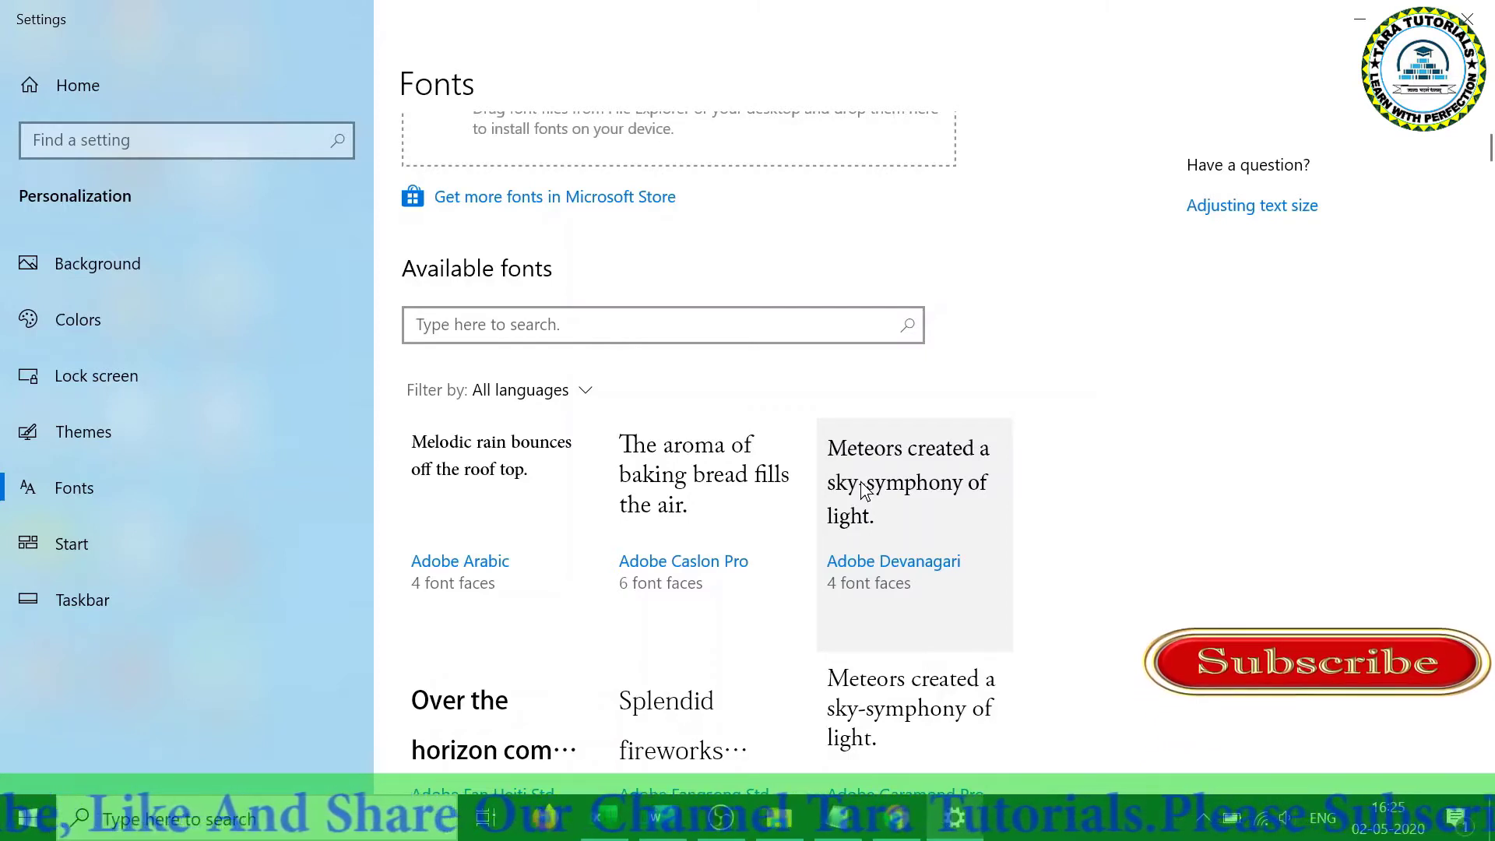
Step: Bring the Chrome browser window to the front, moving Settings out of view
left_click(897, 818)
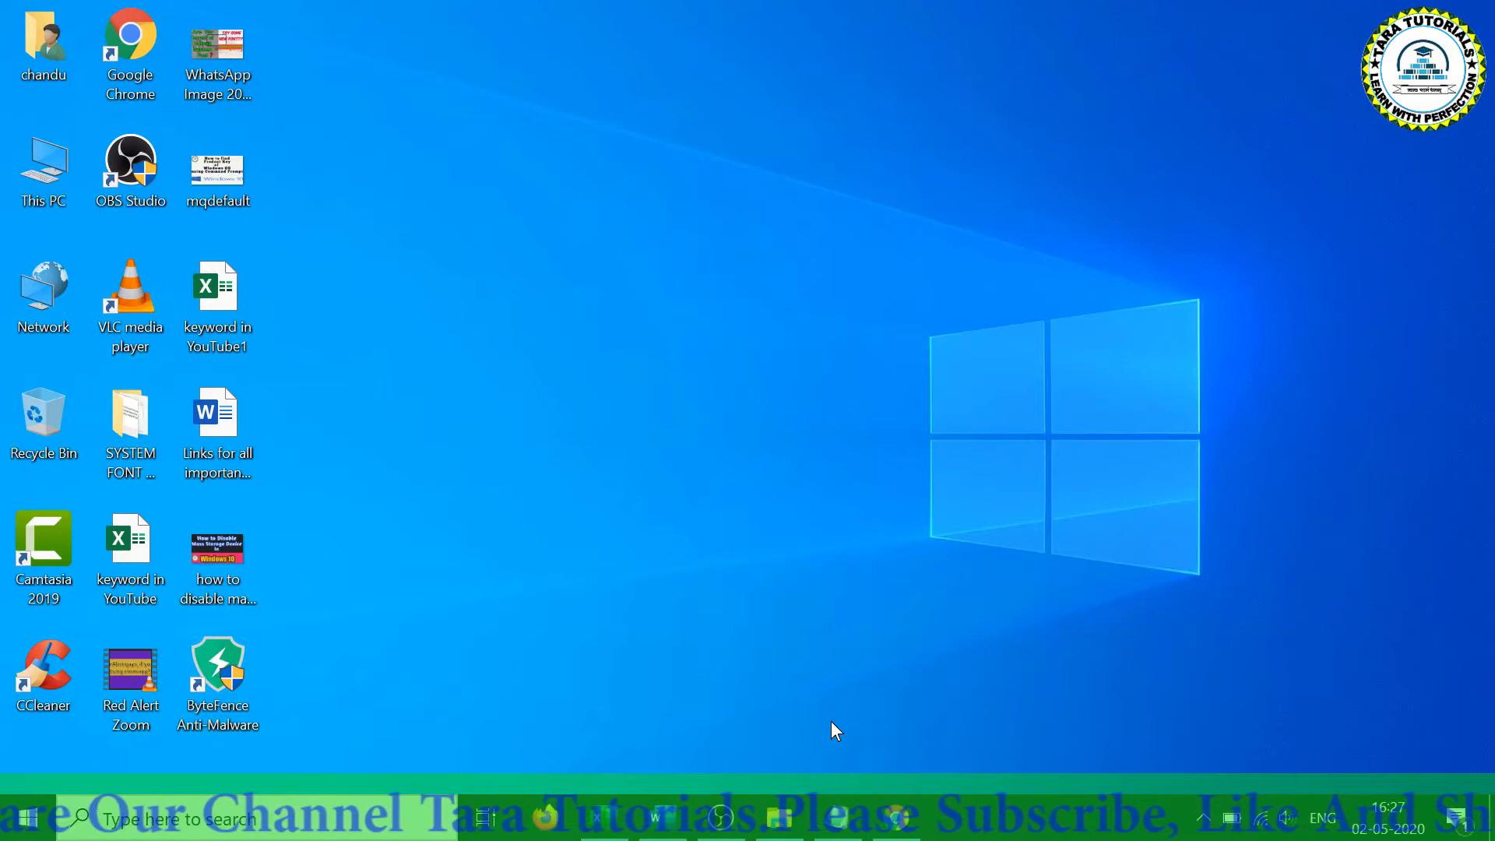
Step: Open the Default_Font_Windows10 Notepad window, maximize it, and select its registry text
mouse_move(839, 822)
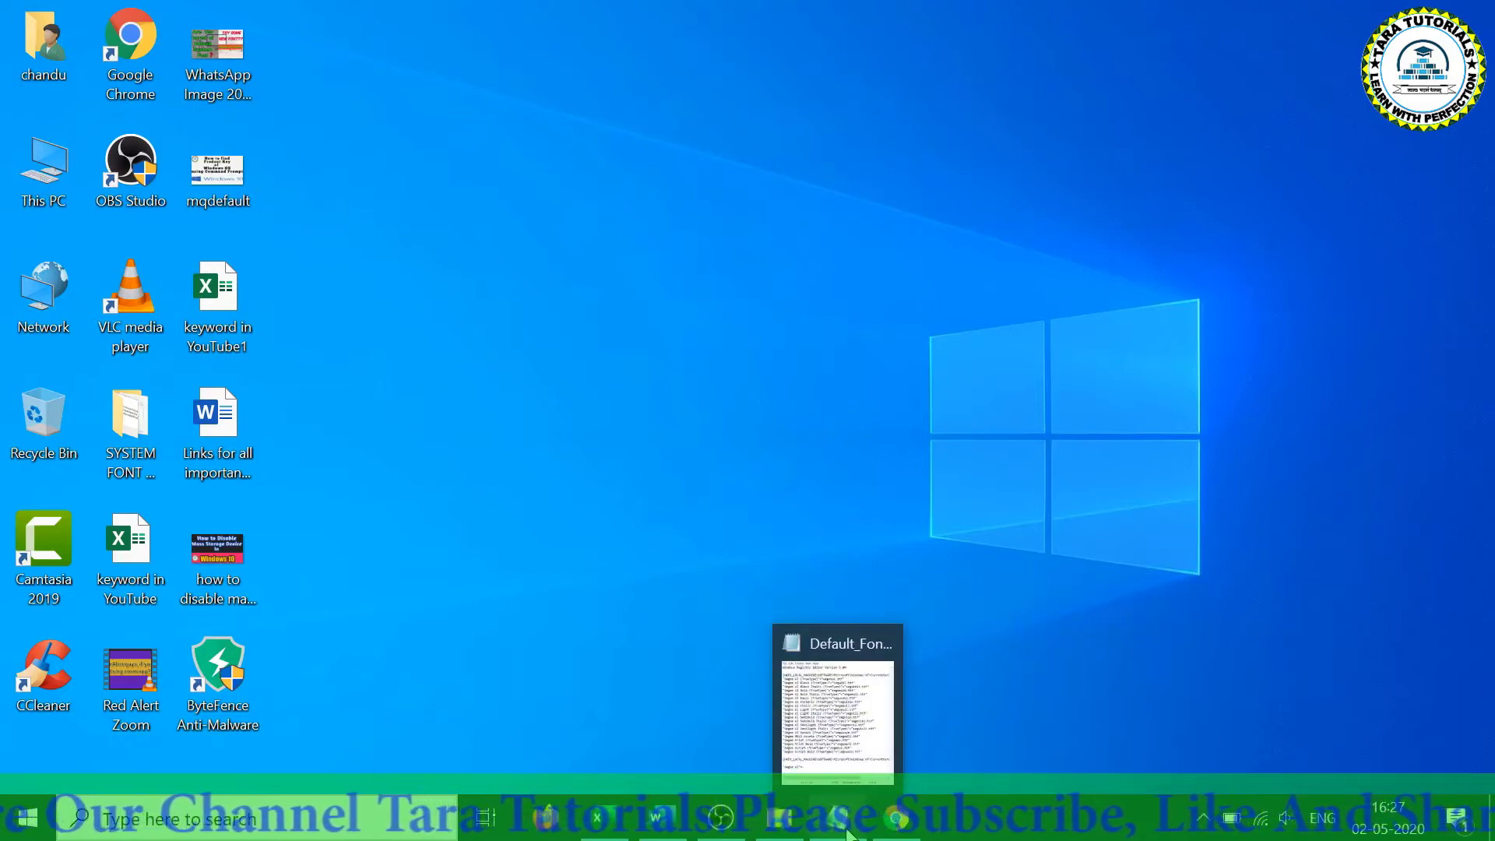
left_click(837, 705)
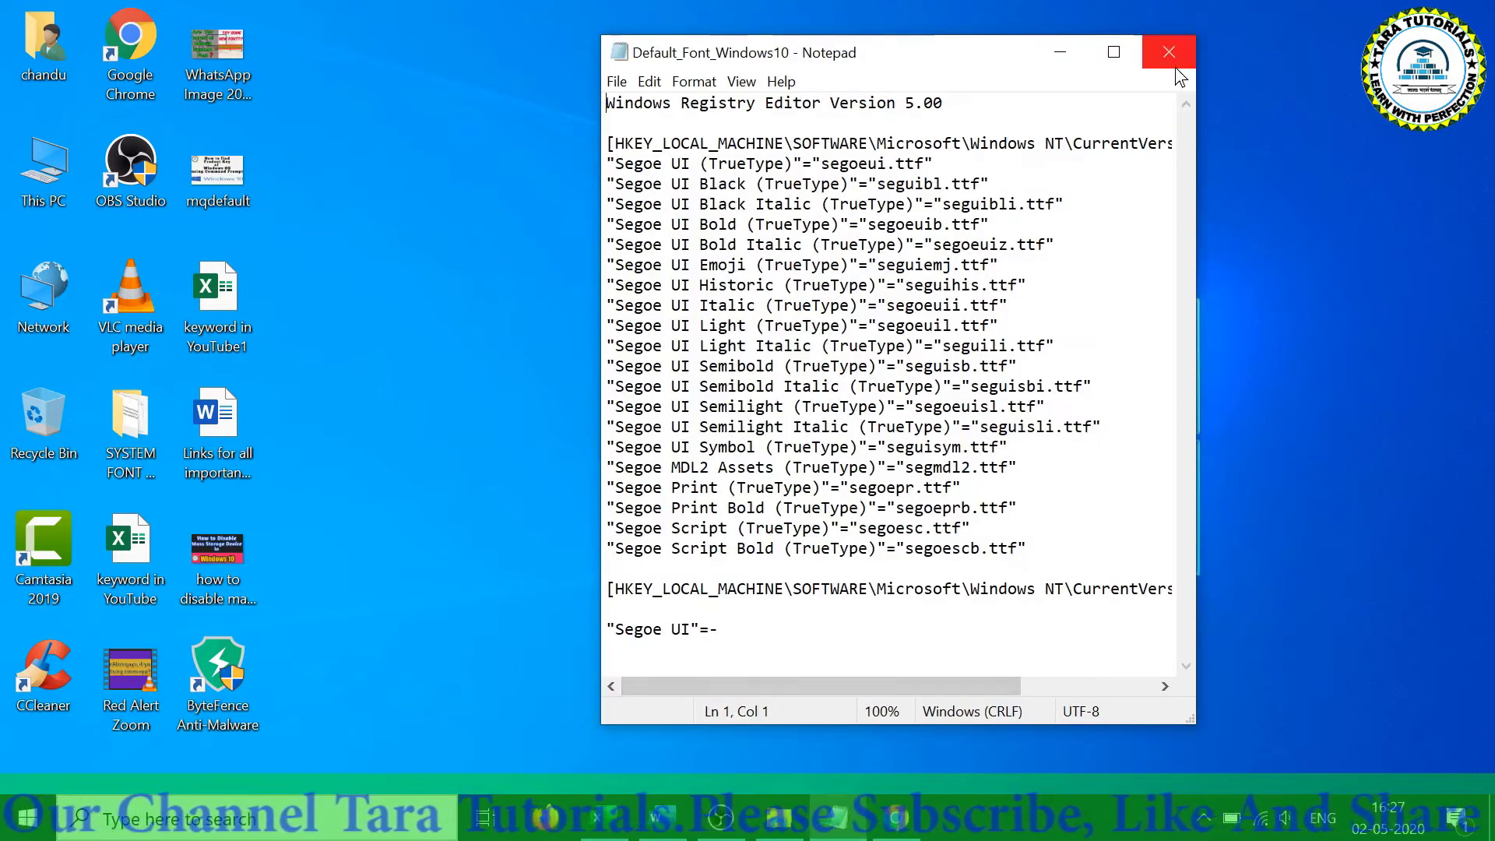
left_click(1115, 53)
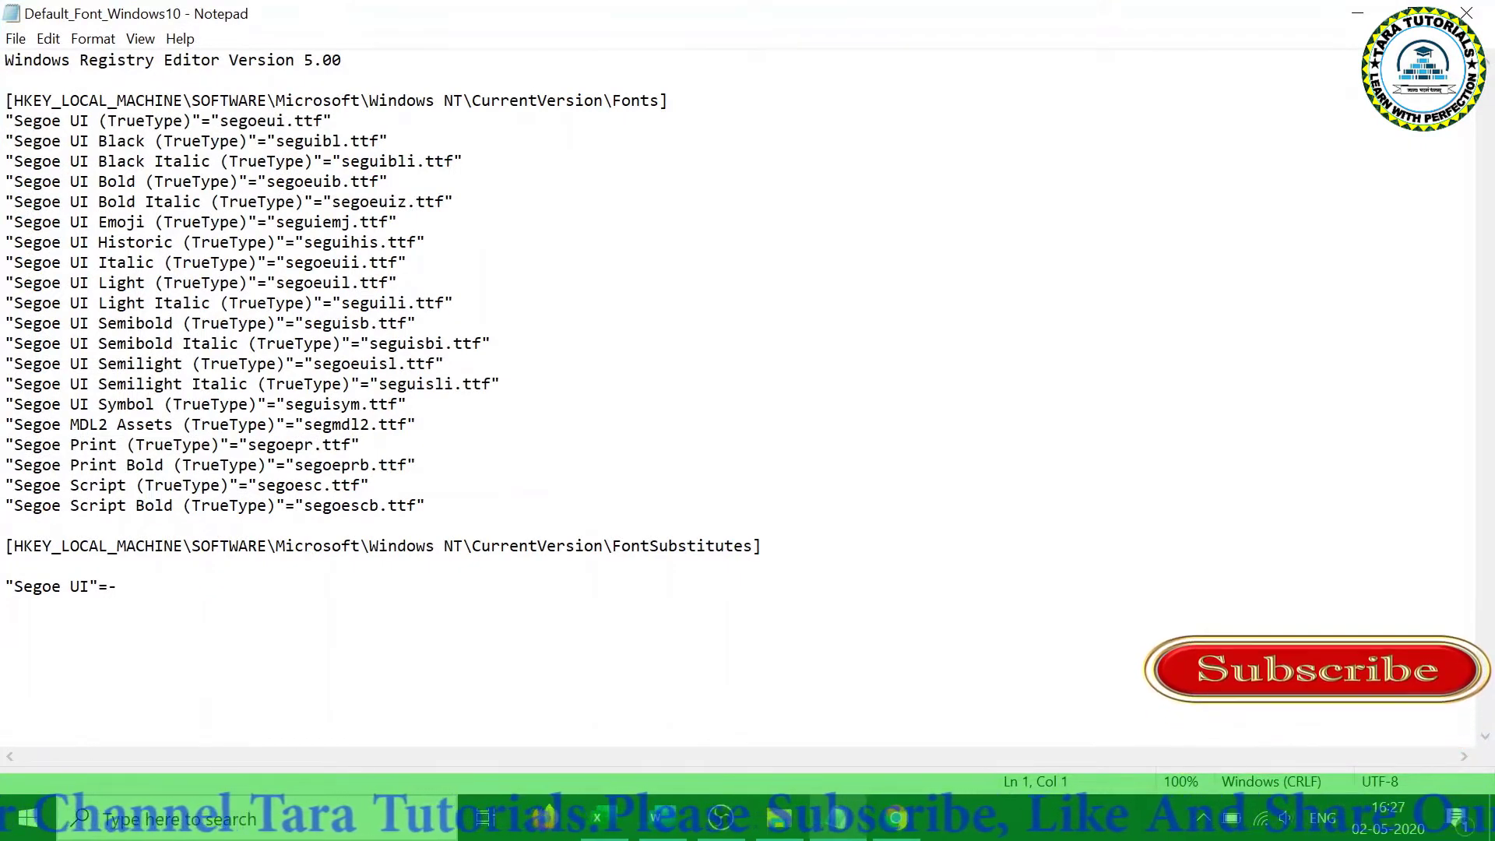
key("shift+Down")
key("shift+Down")
key("shift+Down")
key("shift+Down")
key("shift+Down")
key("shift+Down")
key("shift+Down")
key("shift+Down")
key("shift+Down")
key("shift+Down")
key("shift+Down")
key("shift+Down")
key("shift+Down")
key("shift+Down")
key("shift+Down")
key("shift+Down")
key("shift+Down")
key("shift+Down")
key("shift+Down")
key("shift+Down")
key("shift+End")
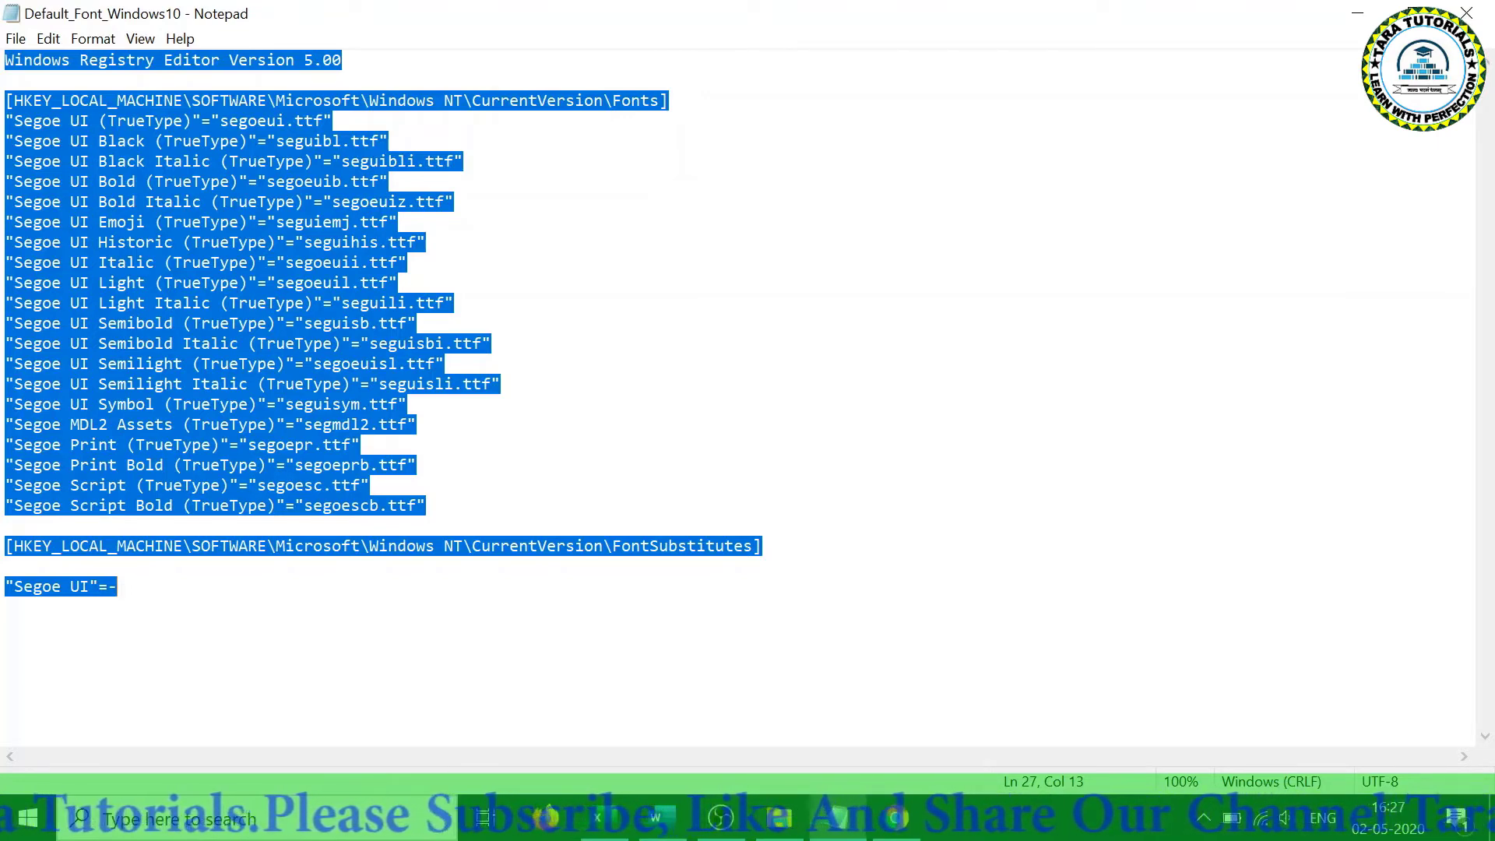
Step: Begin Save As with the name default_font and the file type set to All Files
left_click(14, 39)
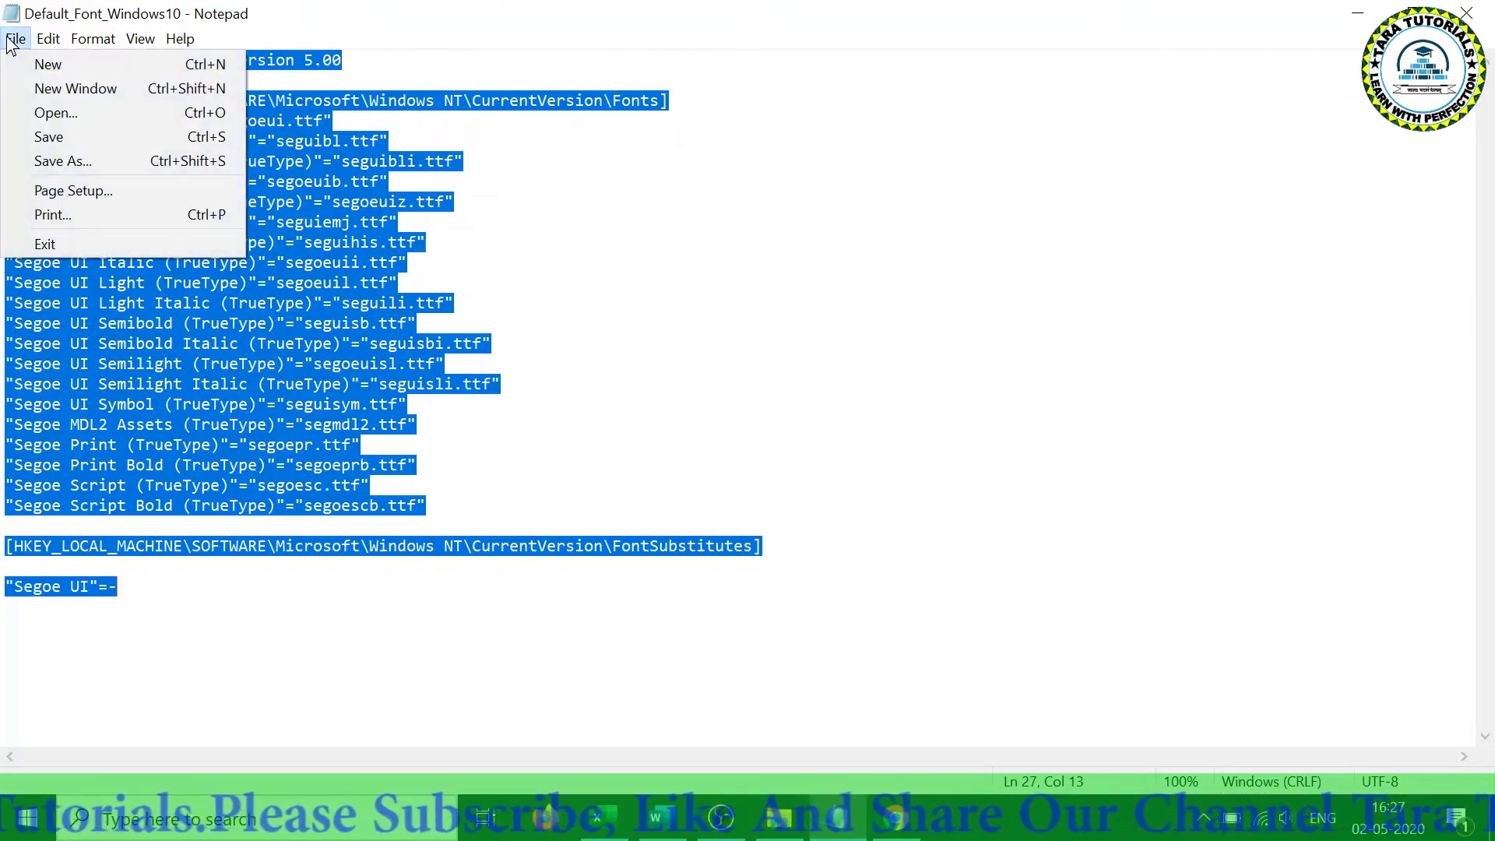
left_click(46, 163)
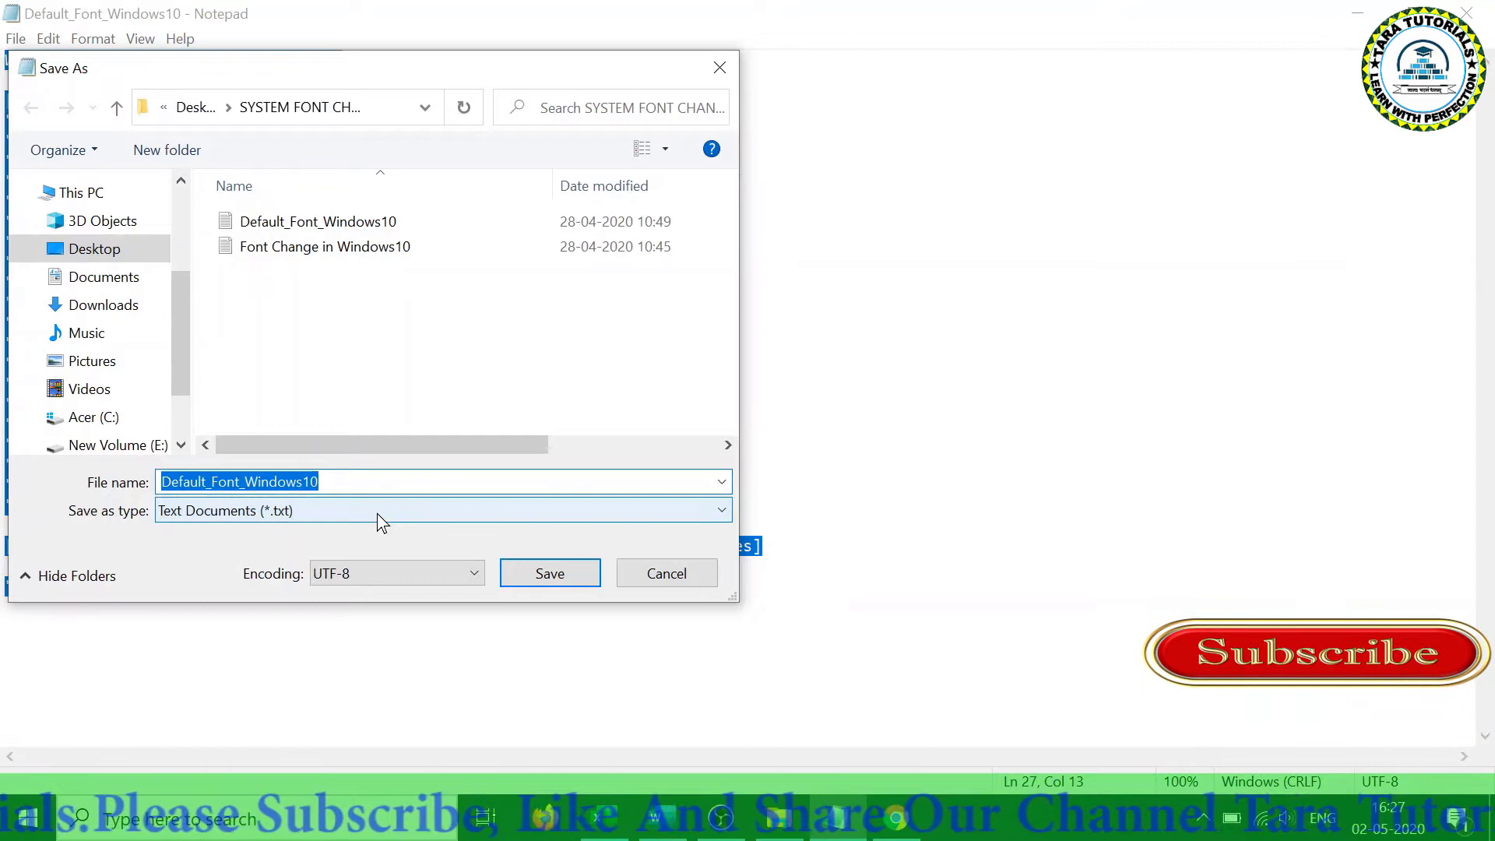
type("de")
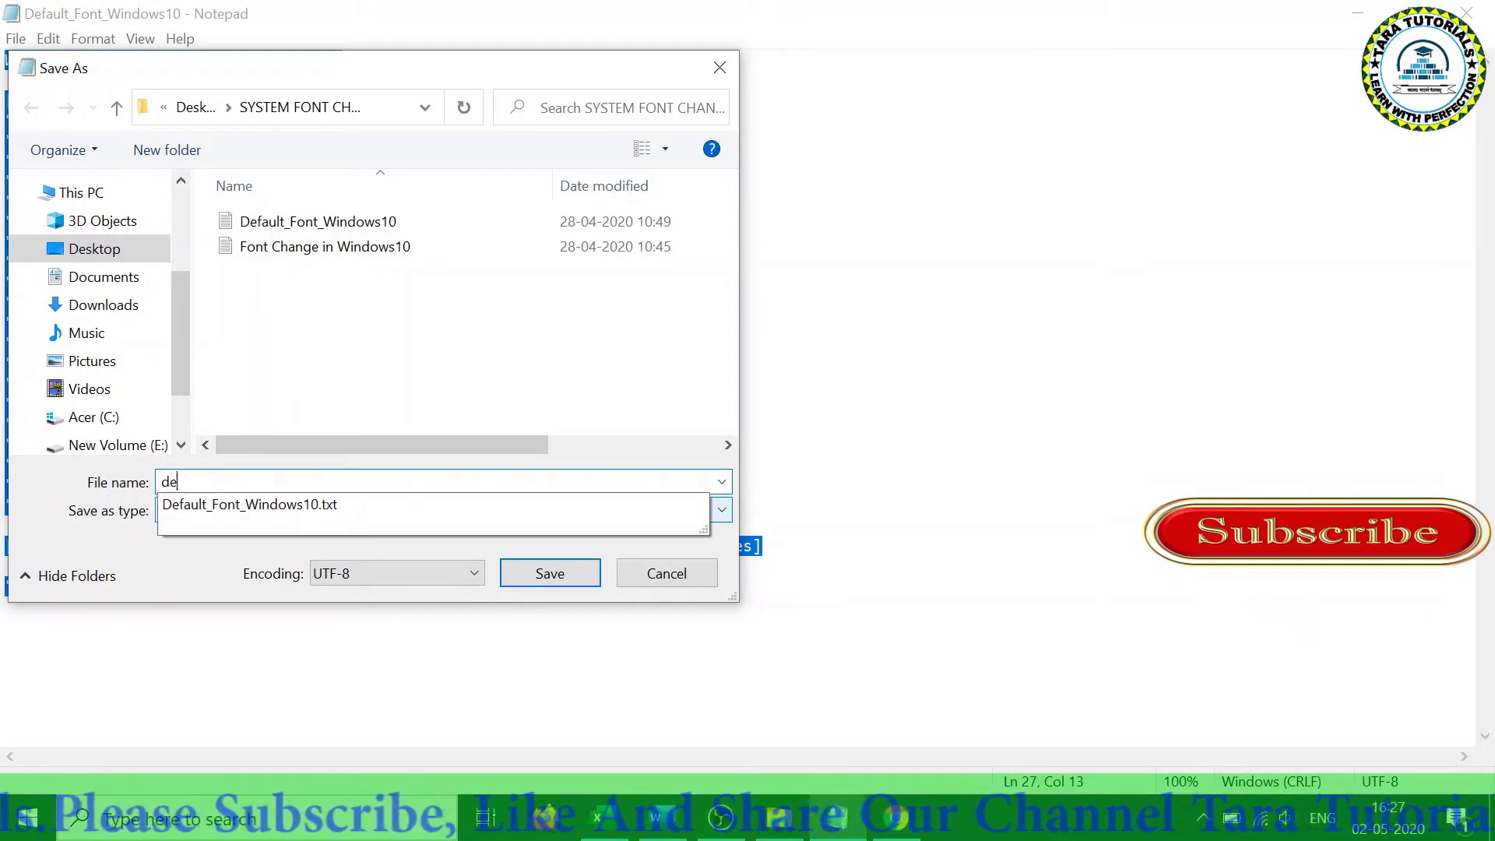
type("fault")
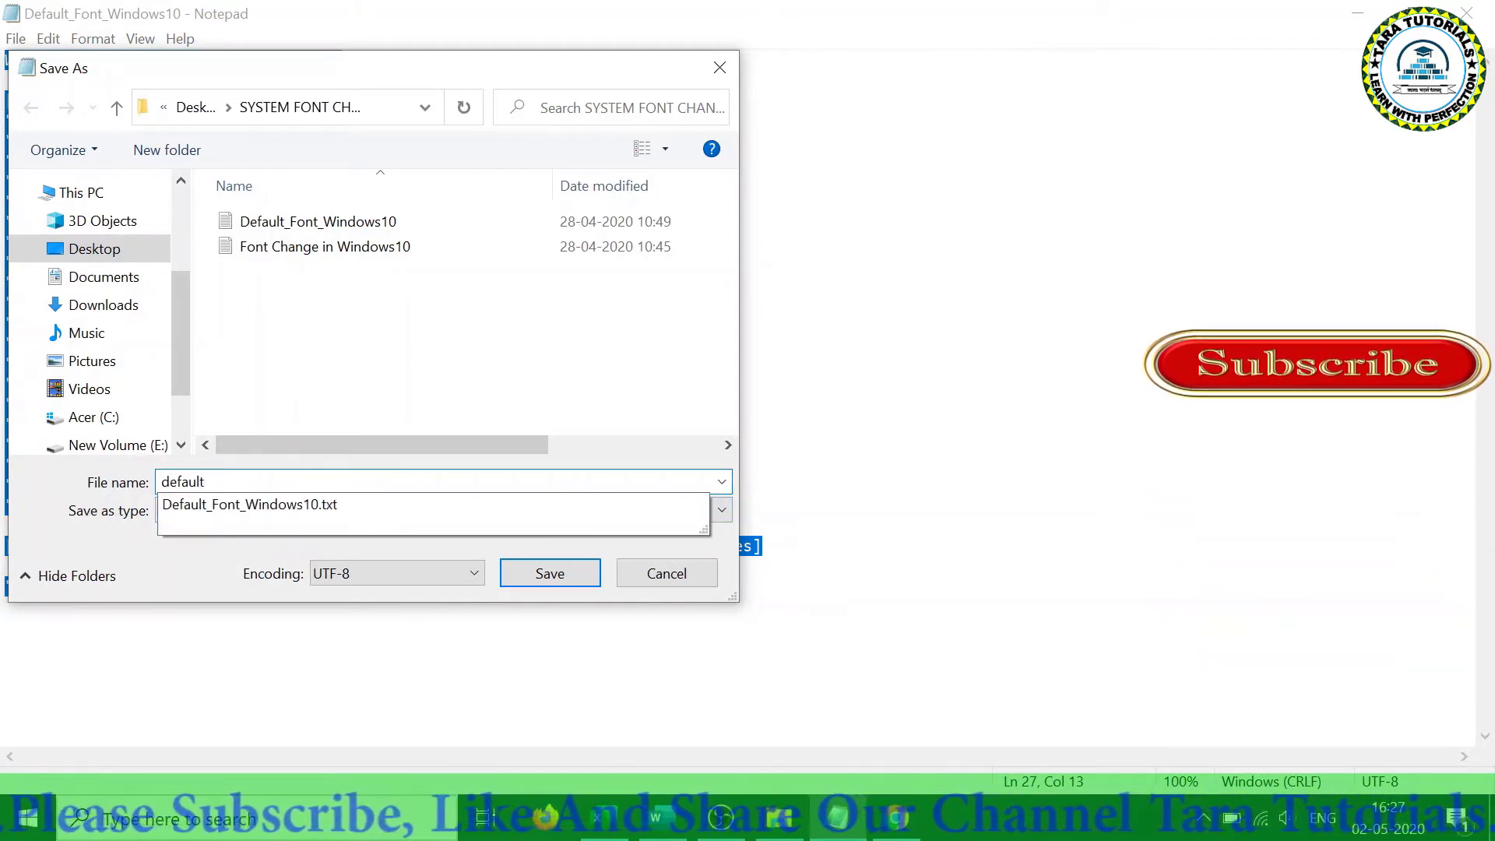
type("_font")
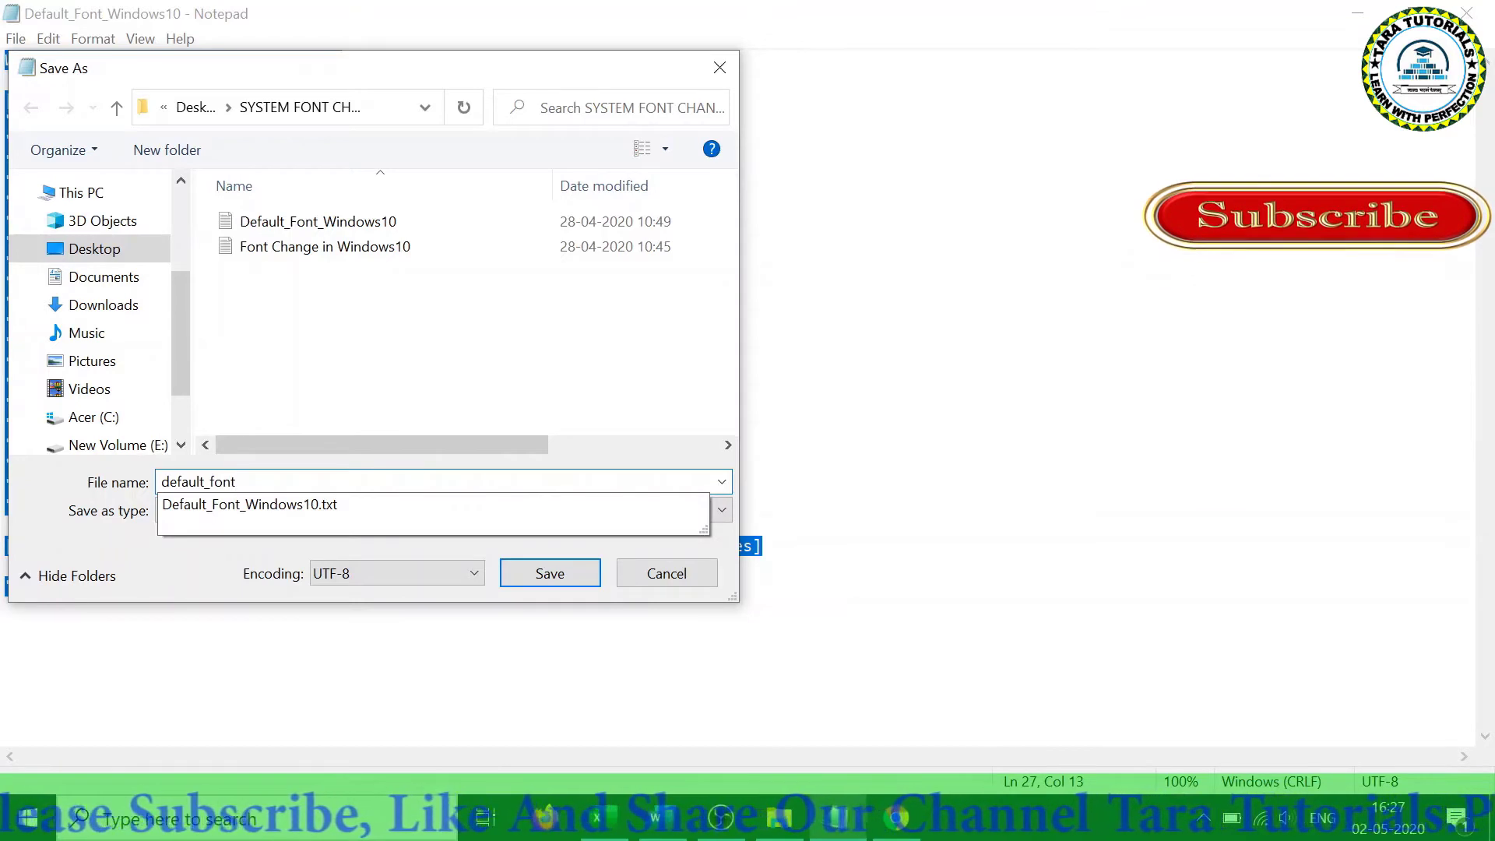
left_click(926, 415)
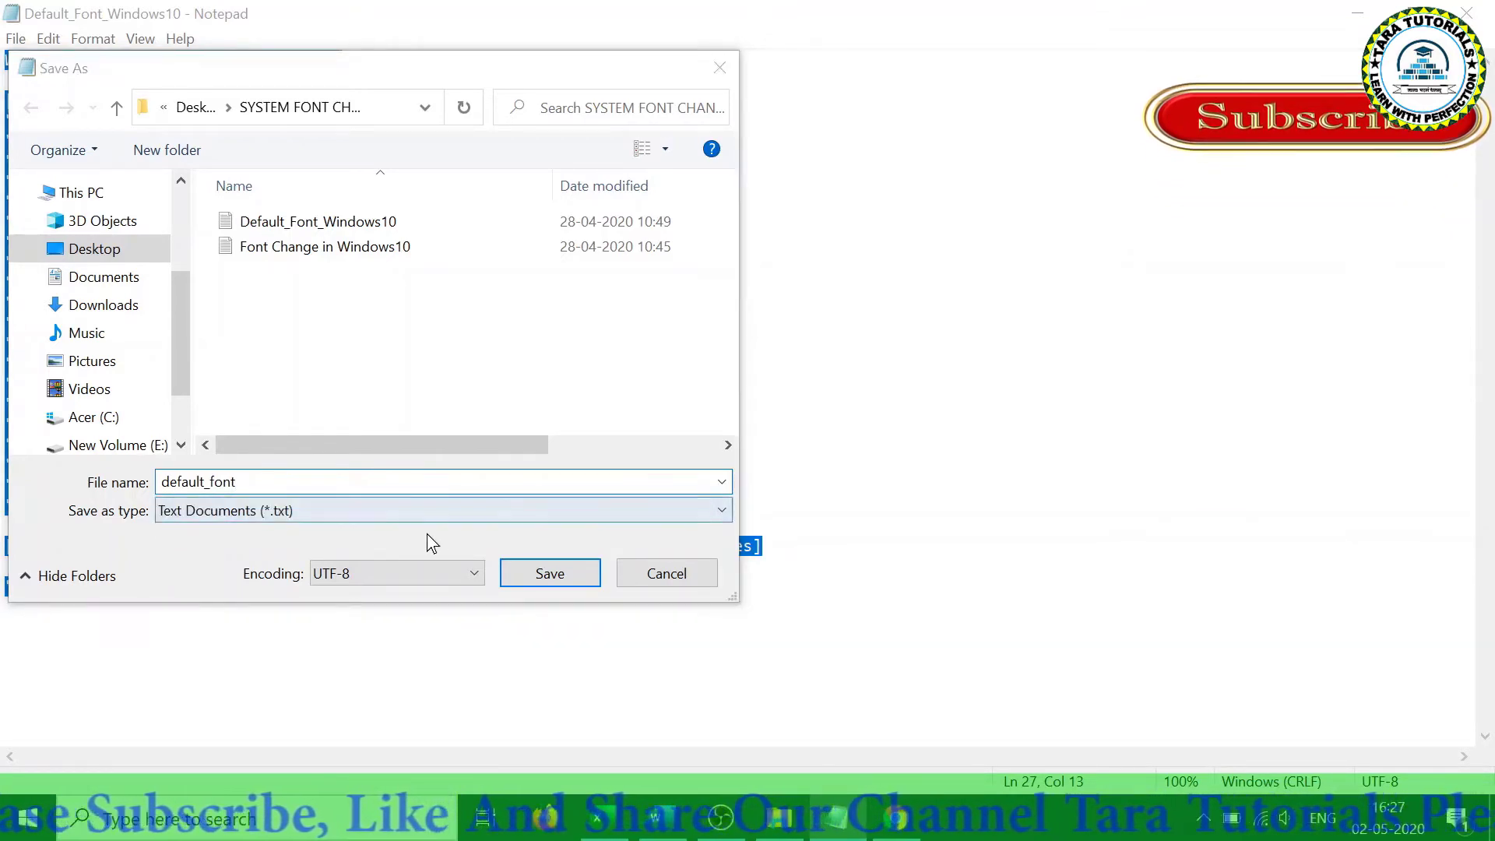
left_click(418, 515)
left_click(382, 555)
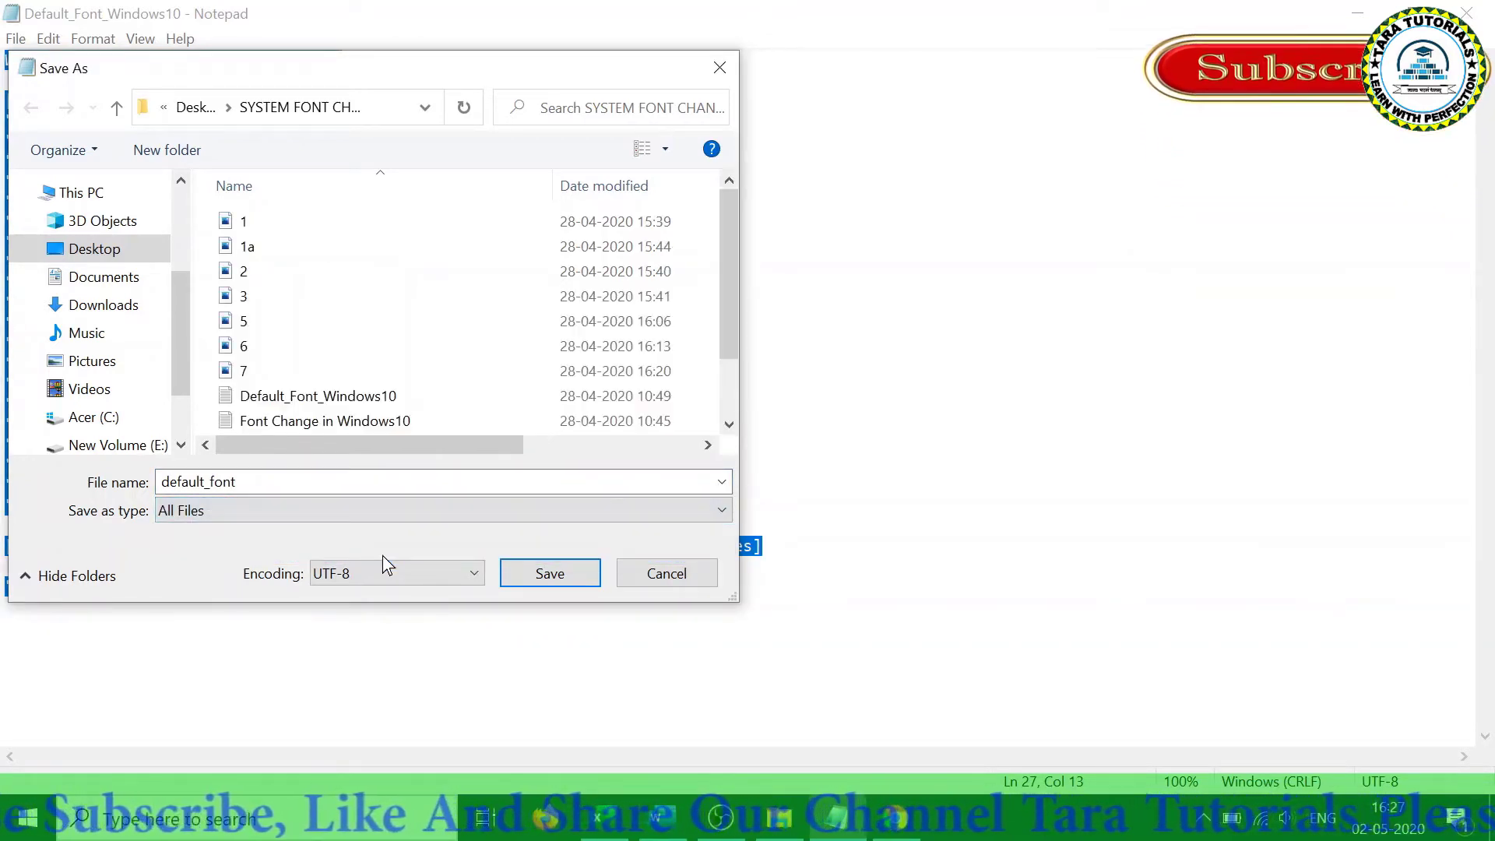
key("shift+Tab")
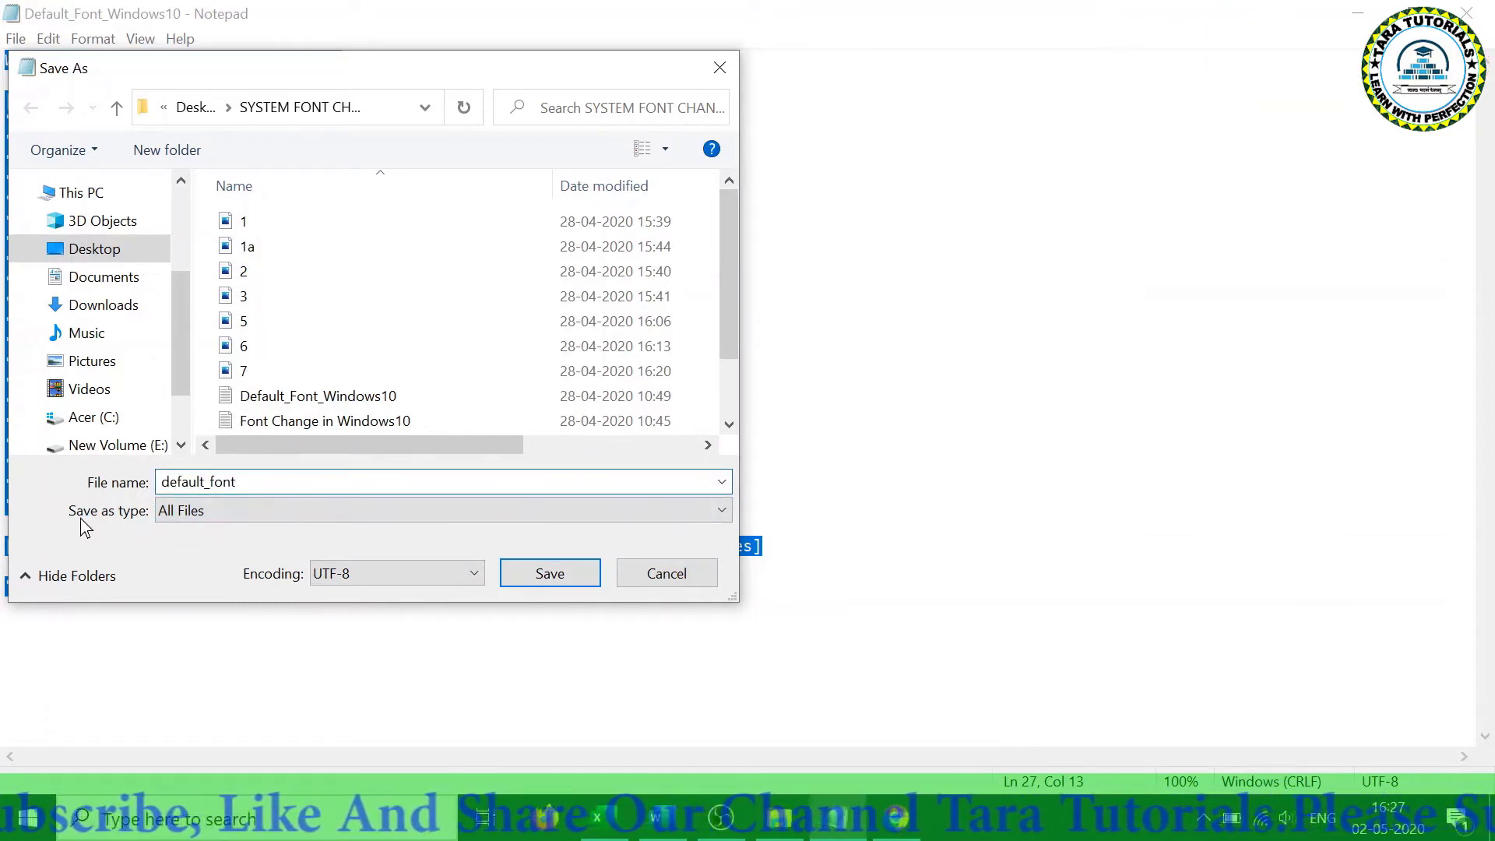
Step: Keep All Files, add the .reg extension, and save default_font.reg to the Desktop
left_click(223, 515)
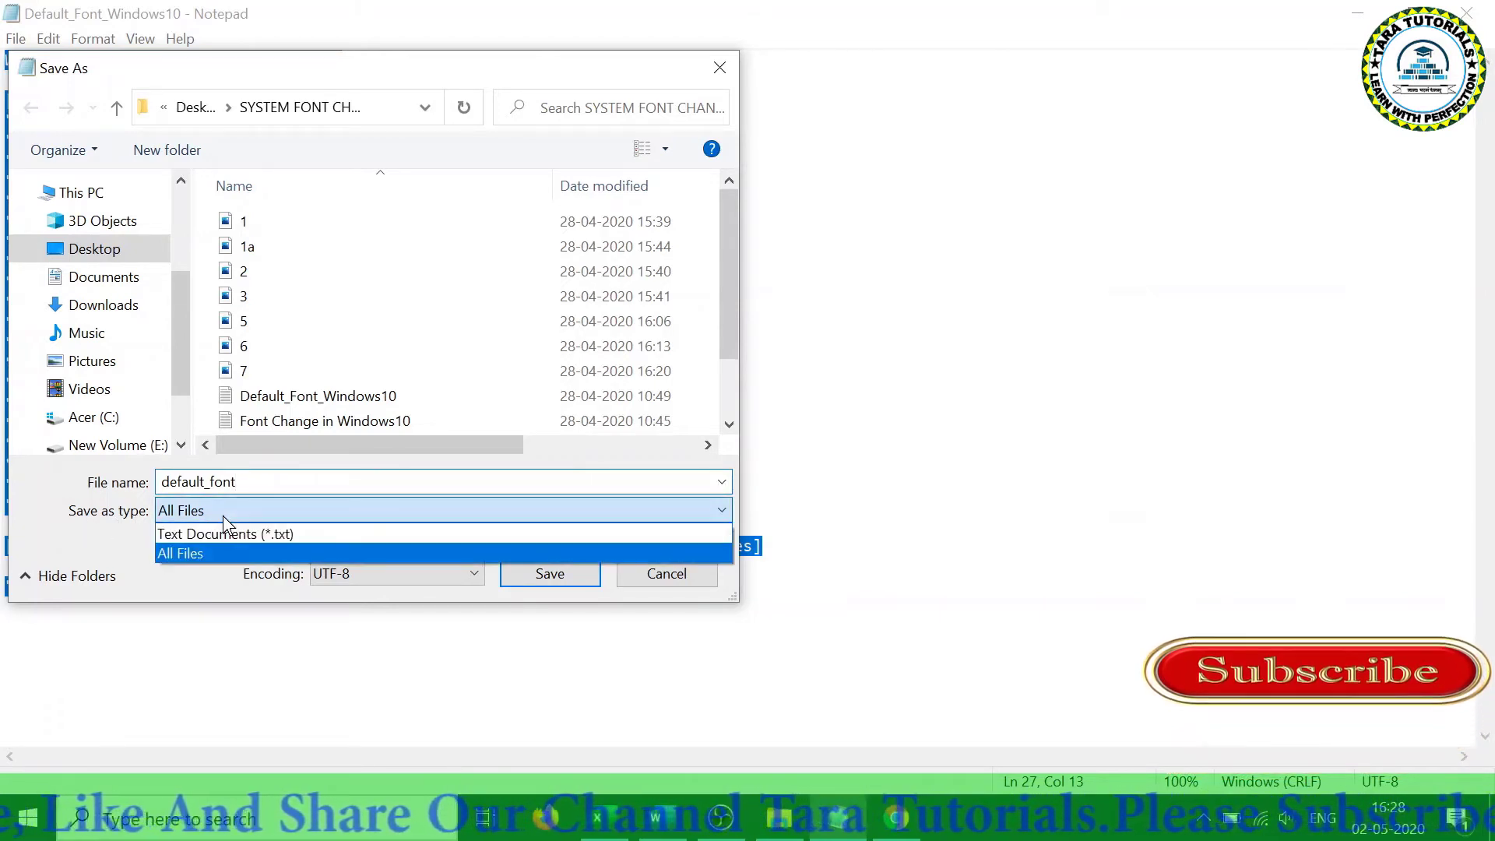
left_click(202, 555)
key("shift+Tab")
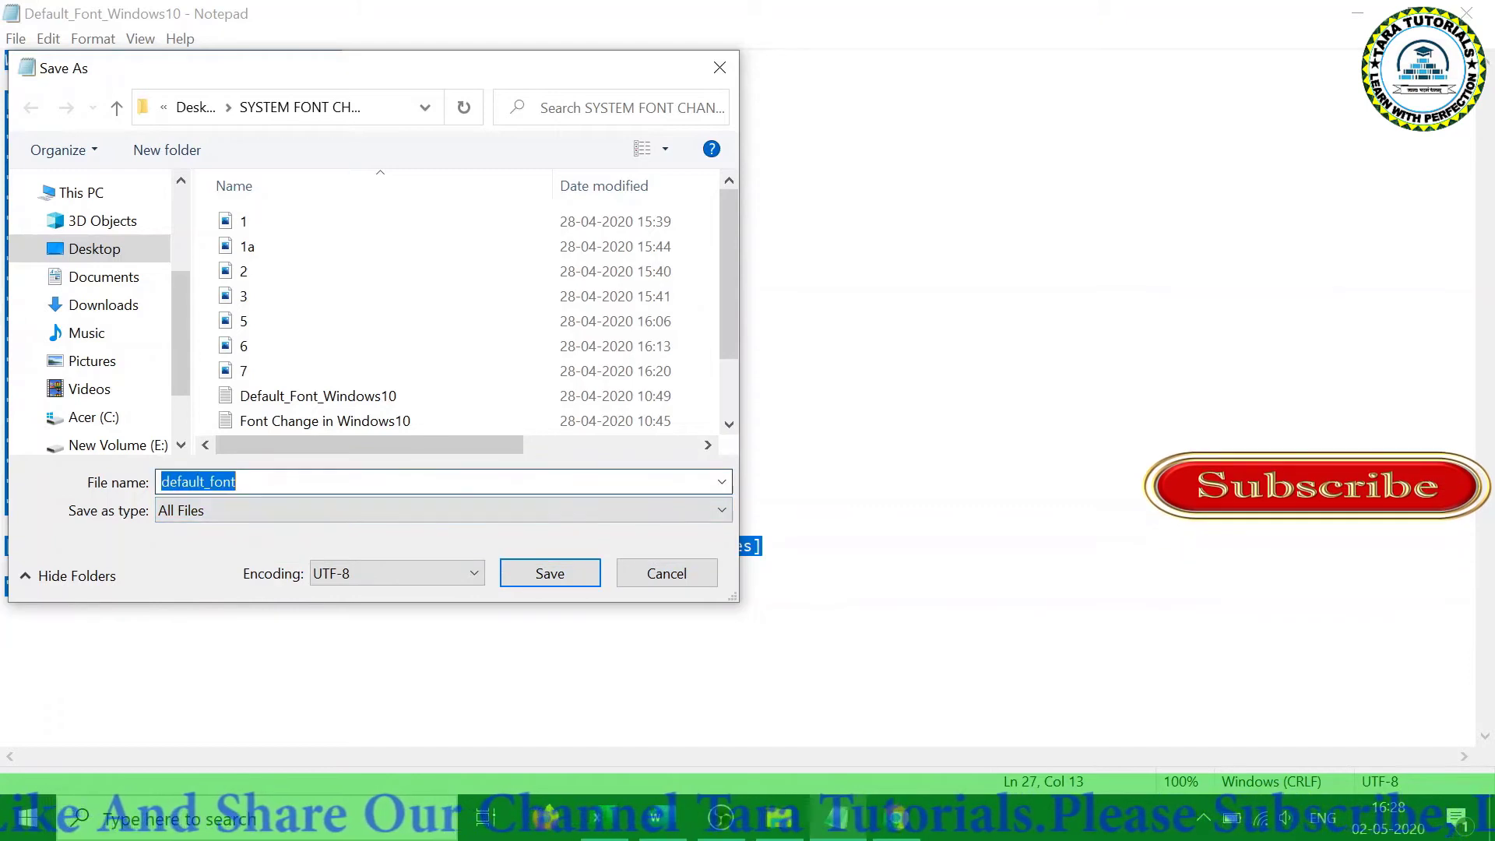
key("End")
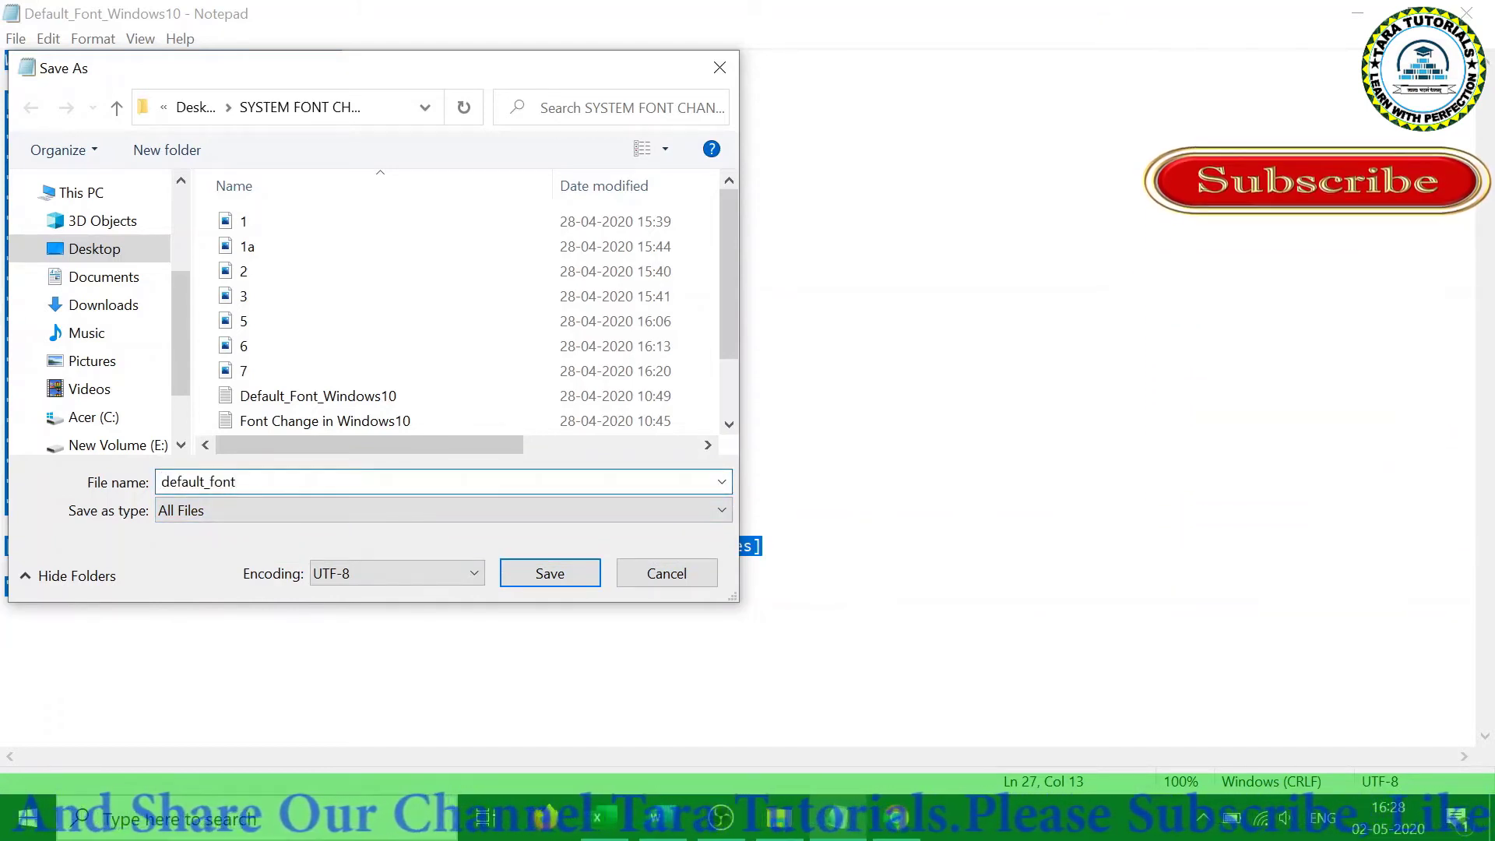
type(".reg")
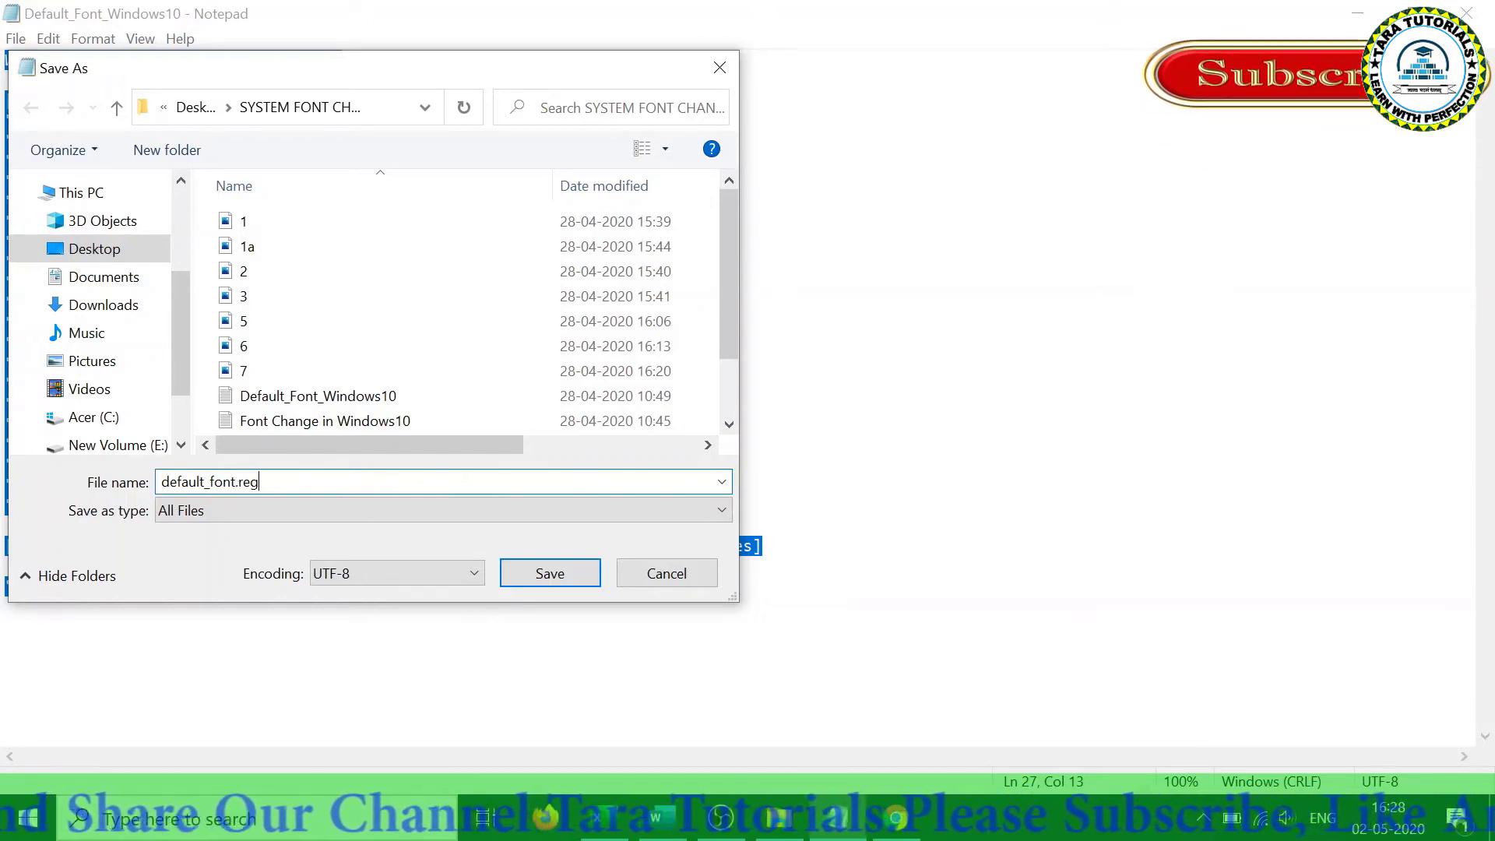
left_click(77, 250)
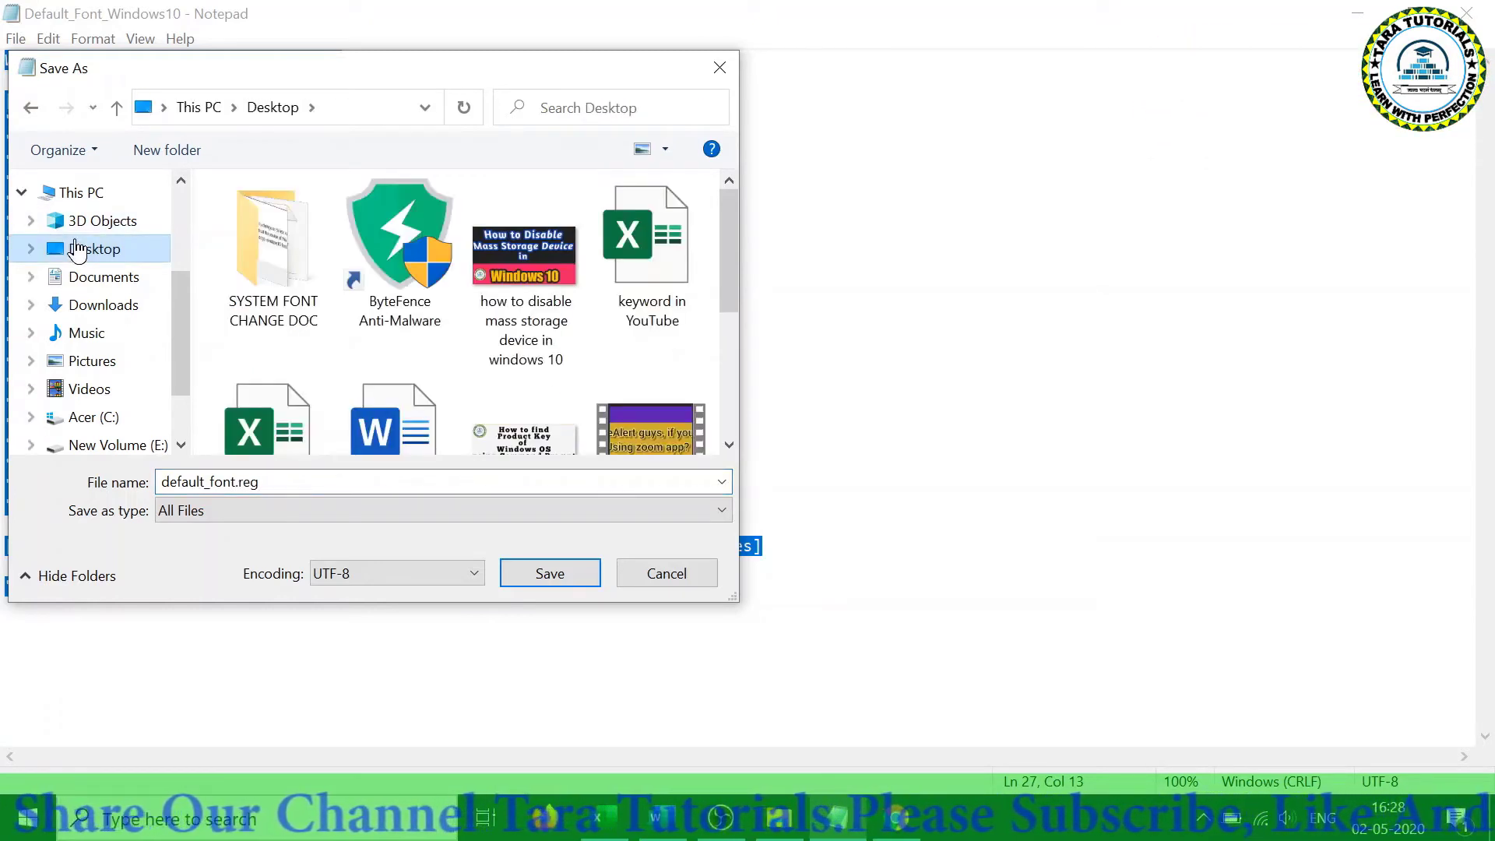
left_click(550, 575)
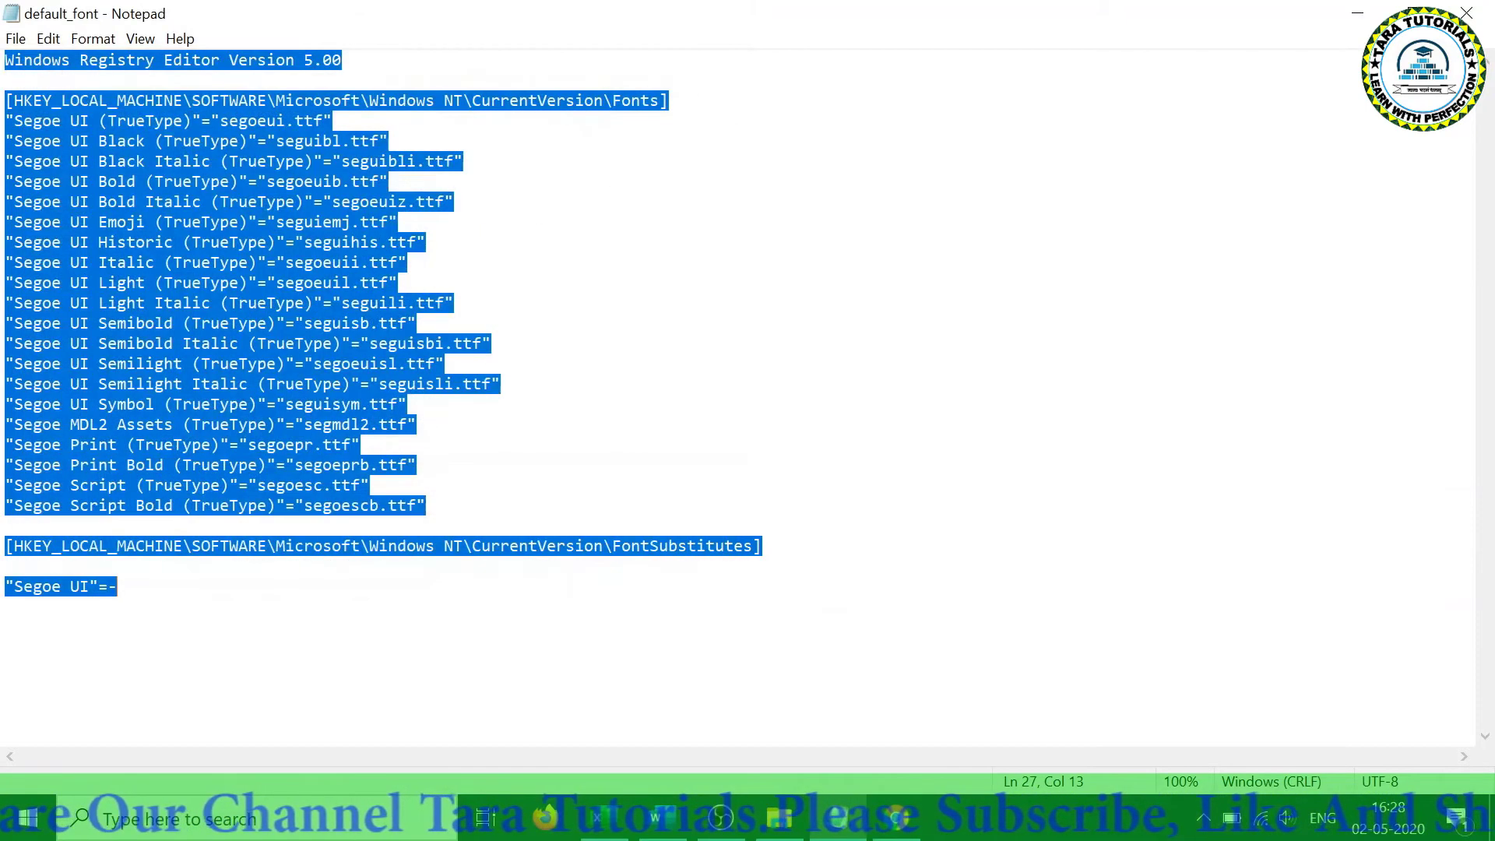
Step: Minimize Notepad, move default_font.reg near the desktop centre, and bring up its context menu
left_click(1356, 13)
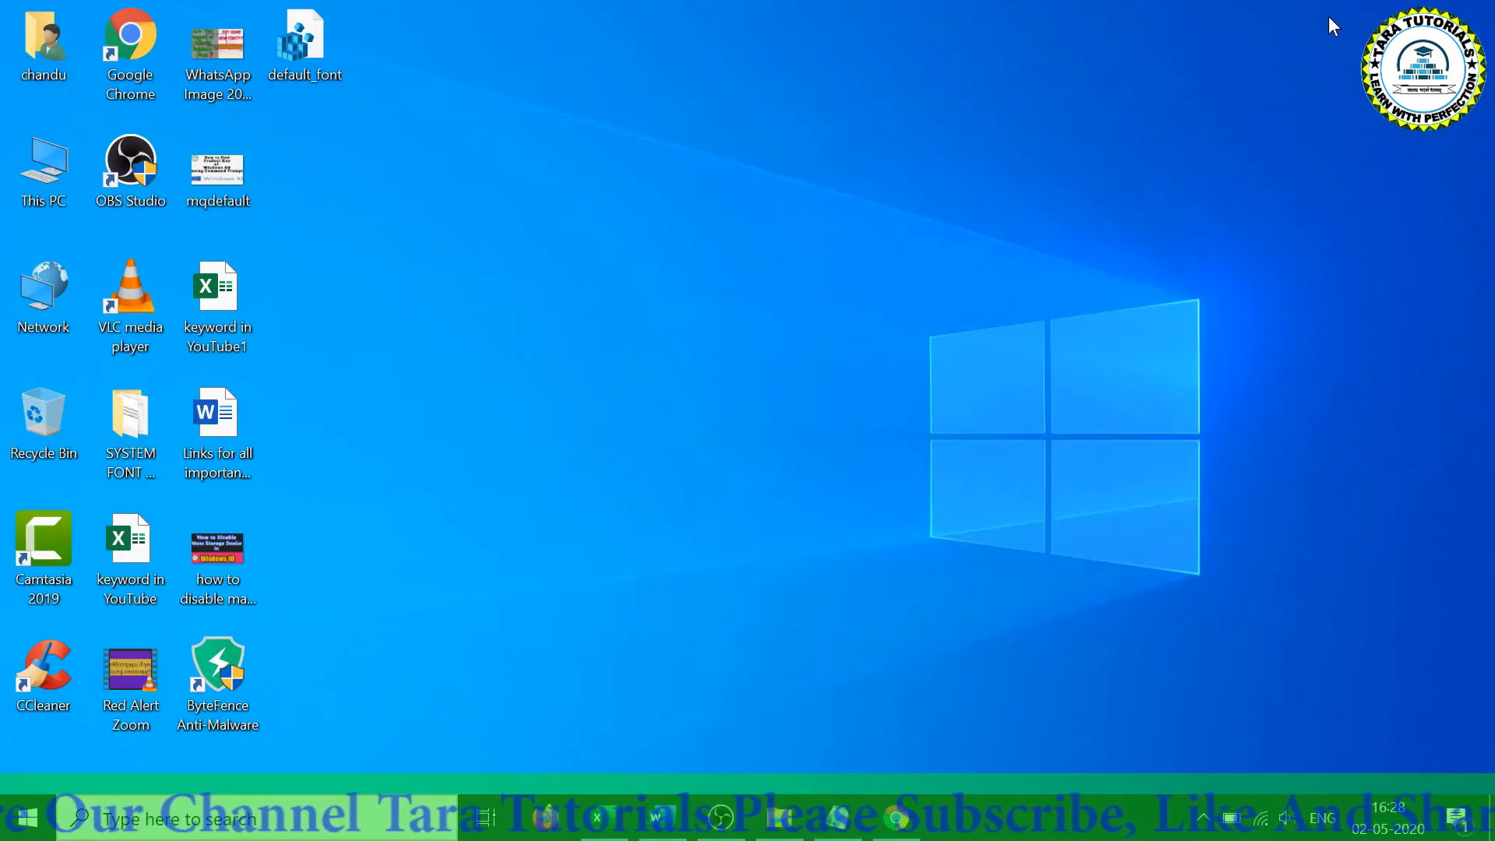
left_click_drag(407, 120, 883, 367)
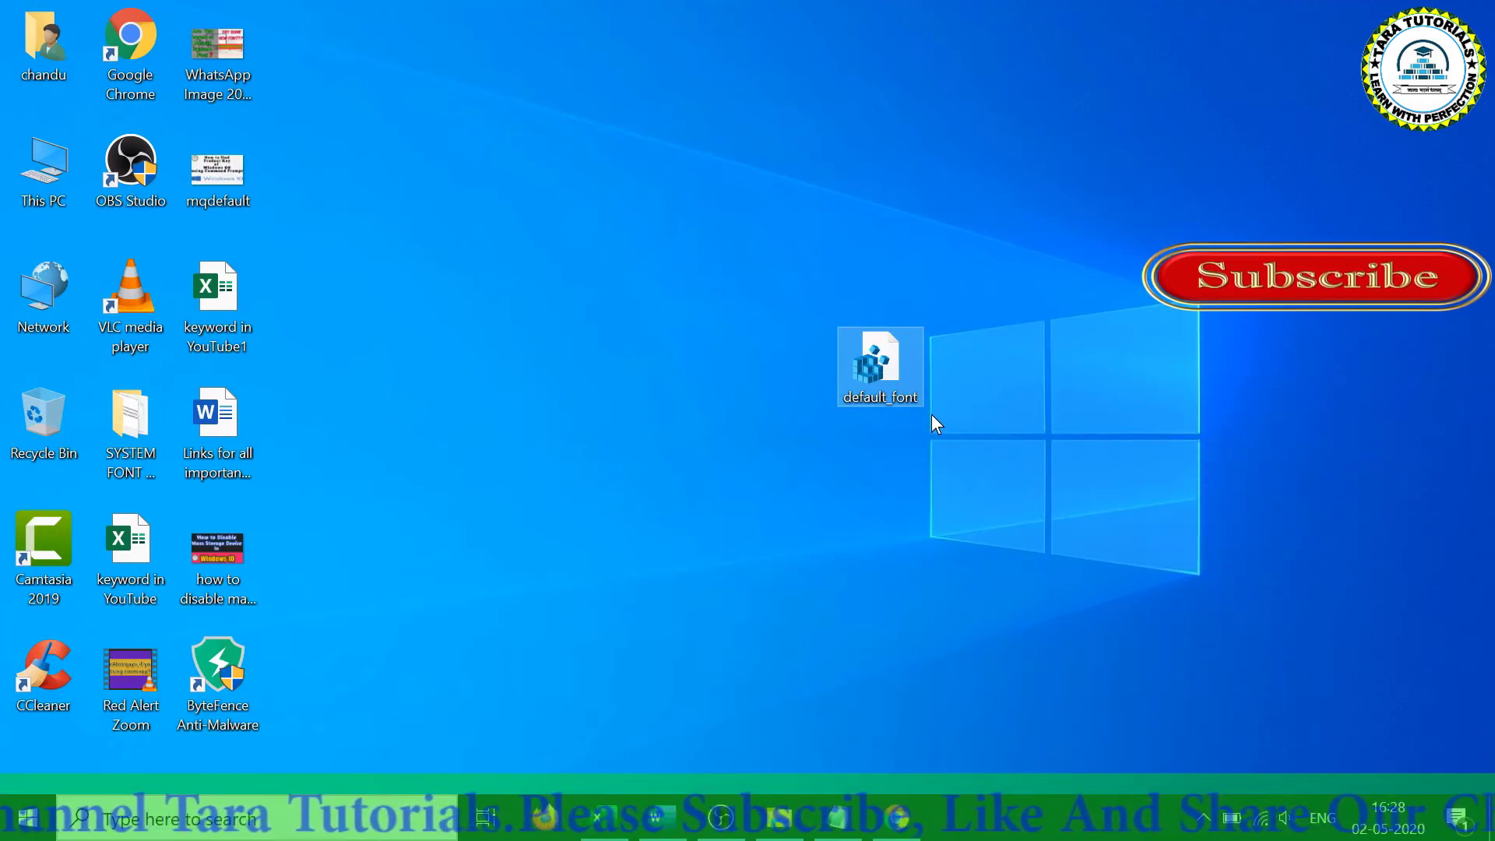
right_click(904, 372)
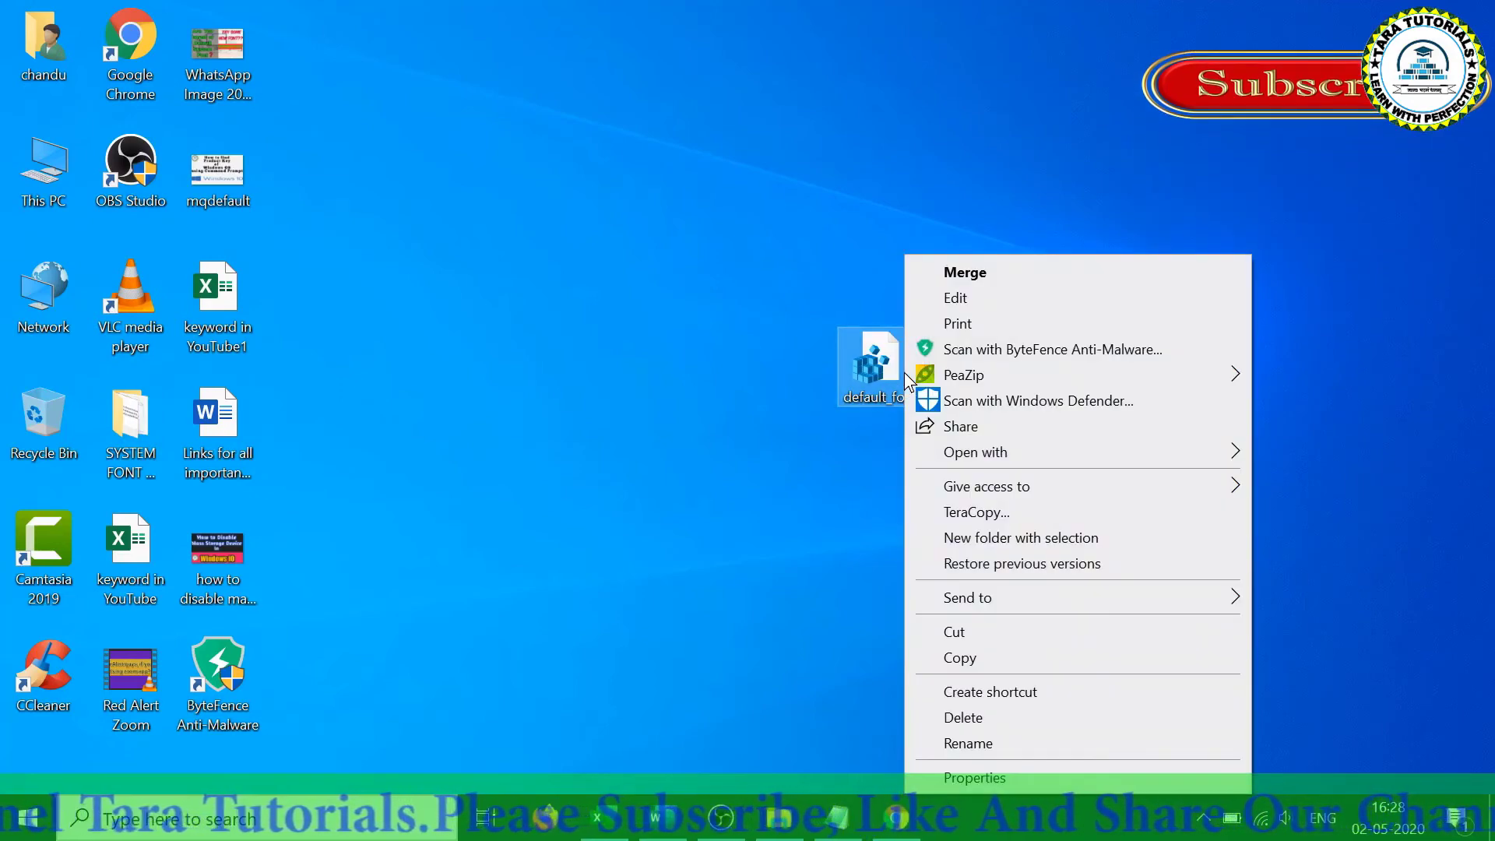